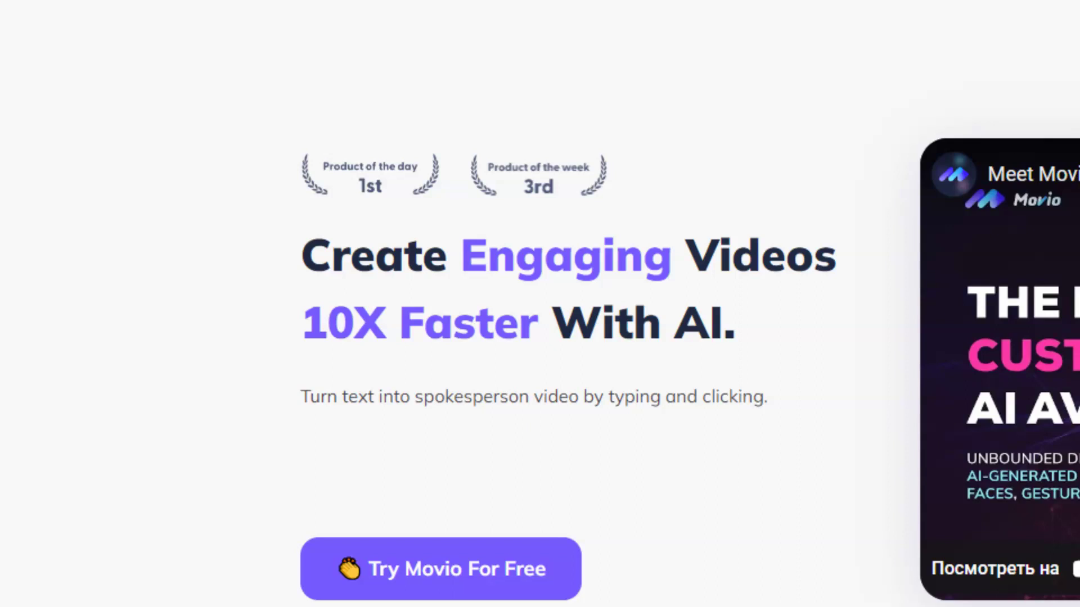
- Scroll the homepage past 'Why Movio' down to 'Create AI Video In 3 Easy Steps'
{"action": "scroll", "coordinate": [553, 324], "scroll_direction": "down", "scroll_amount": 4}
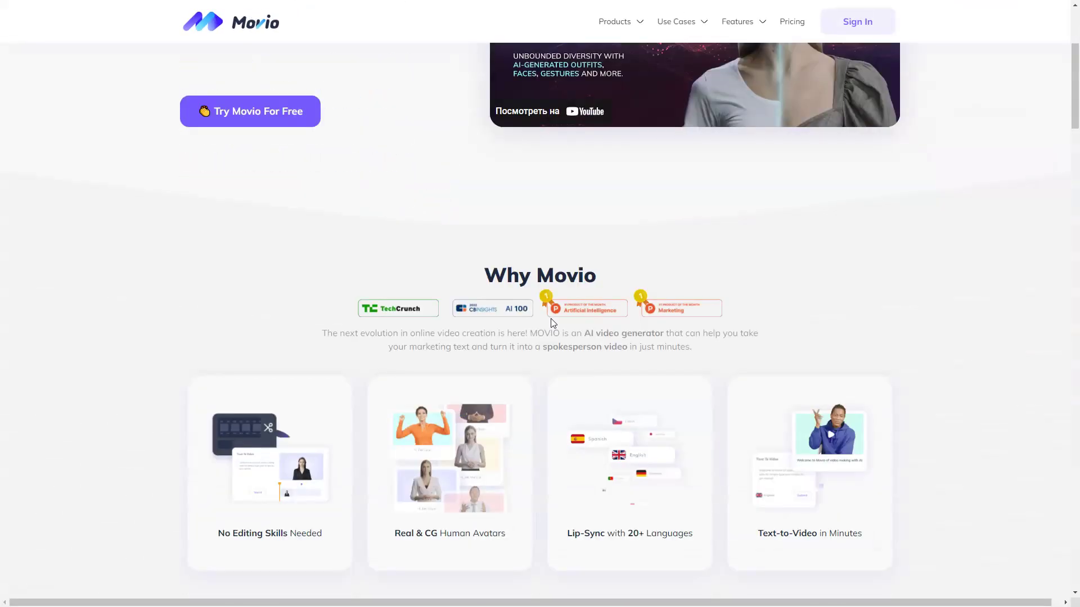
{"action": "scroll", "coordinate": [553, 324], "scroll_direction": "down", "scroll_amount": 10}
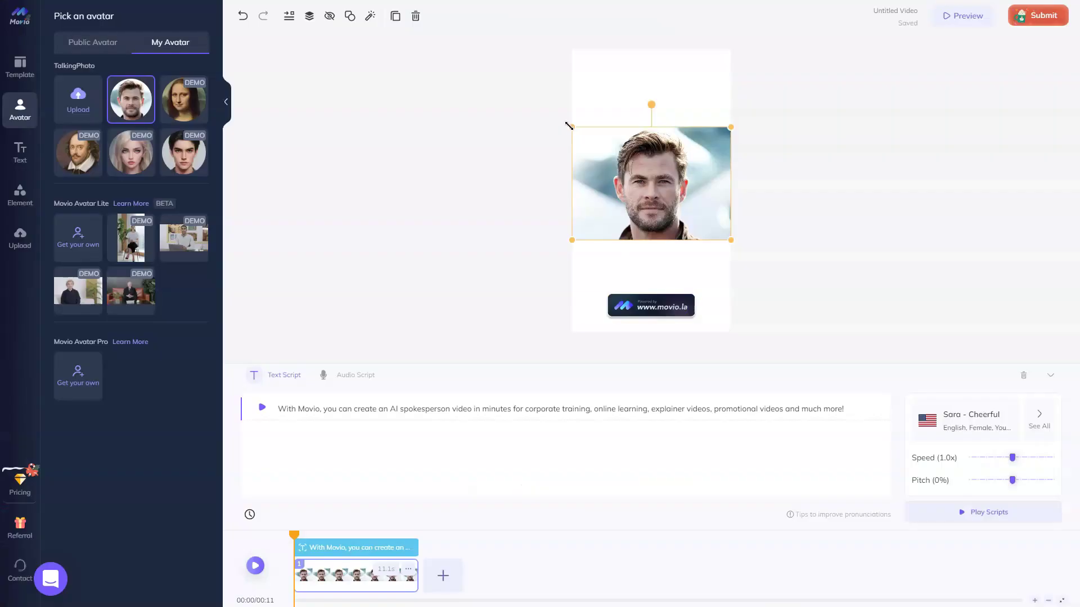
- Drag the talking-photo portrait's corners to enlarge and recentre it above the watermark
{"action": "left_click_drag", "start_coordinate": [570, 124], "coordinate": [534, 100]}
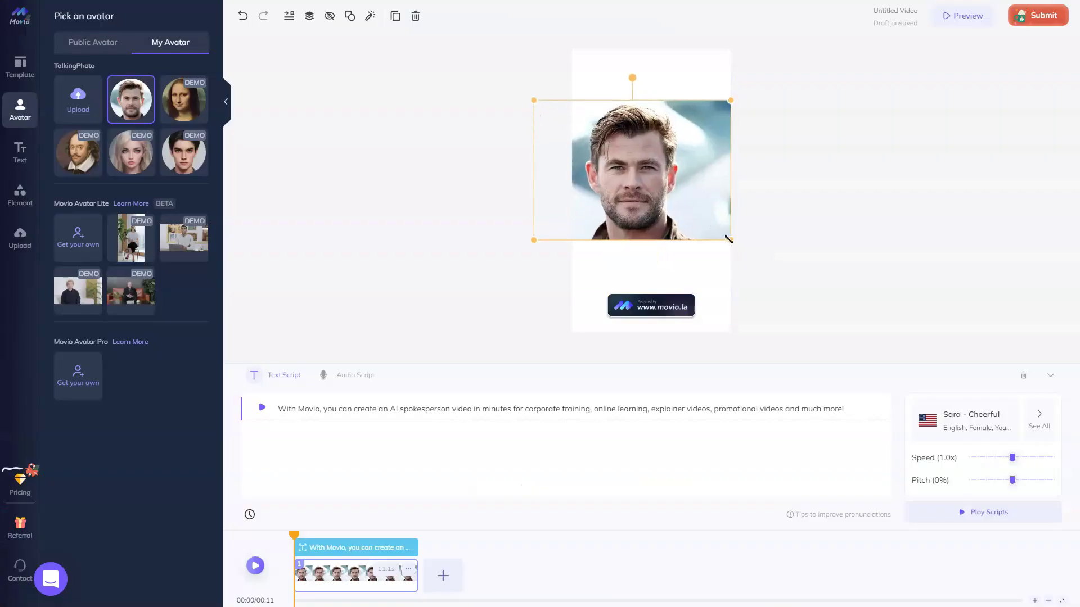
{"action": "left_click_drag", "start_coordinate": [729, 240], "coordinate": [767, 287]}
{"action": "left_click_drag", "start_coordinate": [725, 219], "coordinate": [725, 224]}
{"action": "left_click_drag", "start_coordinate": [532, 106], "coordinate": [516, 94]}
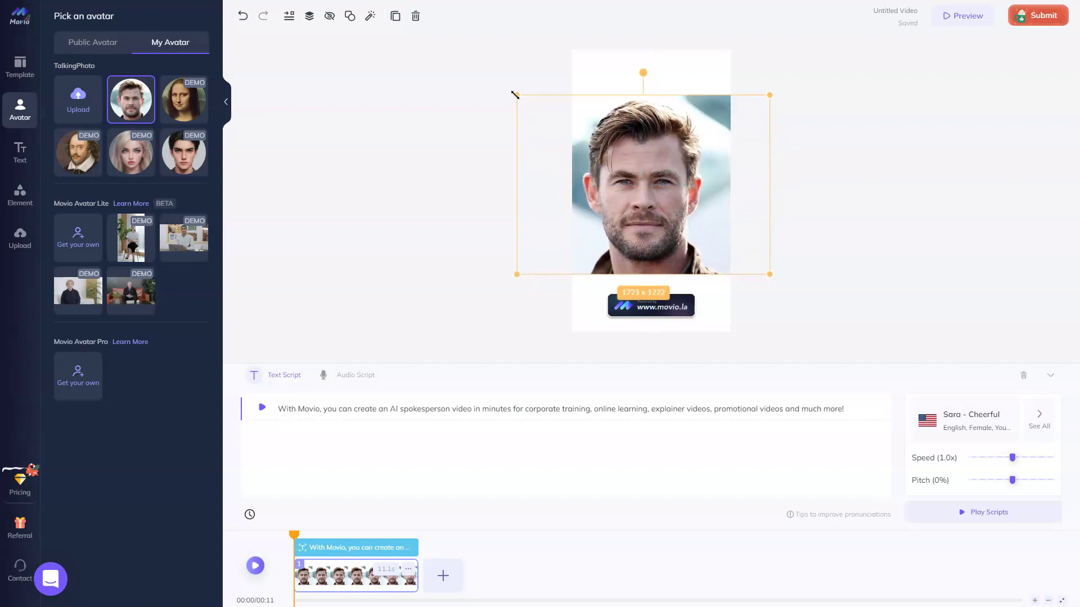
{"action": "left_click_drag", "start_coordinate": [769, 274], "coordinate": [788, 290]}
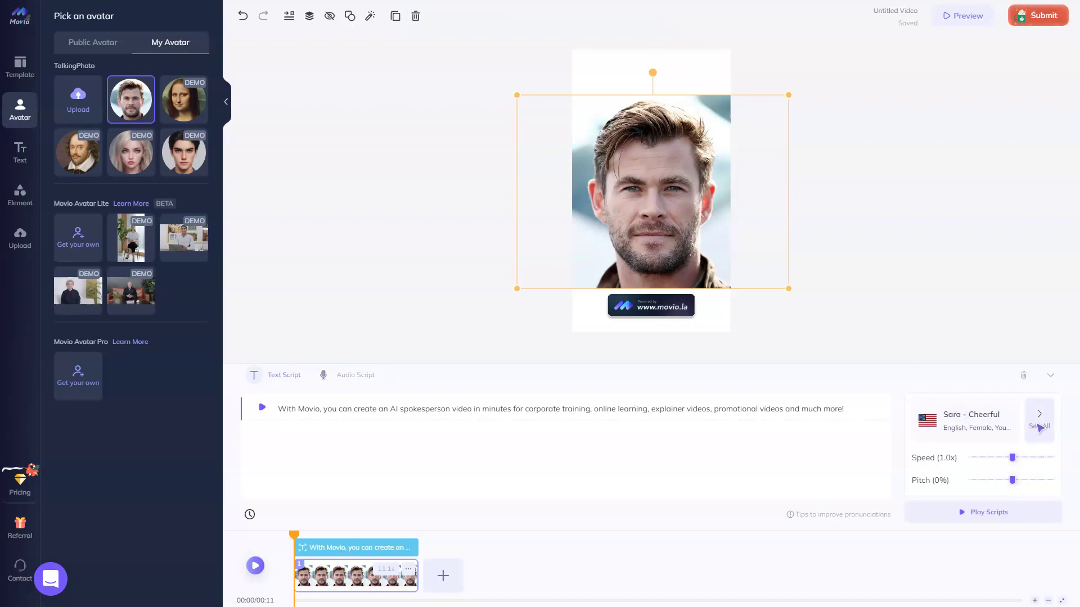
- Preview Eric - Newscaster in the full voice list and select it instead of Sara - Cheerful
{"action": "left_click", "coordinate": [1040, 429]}
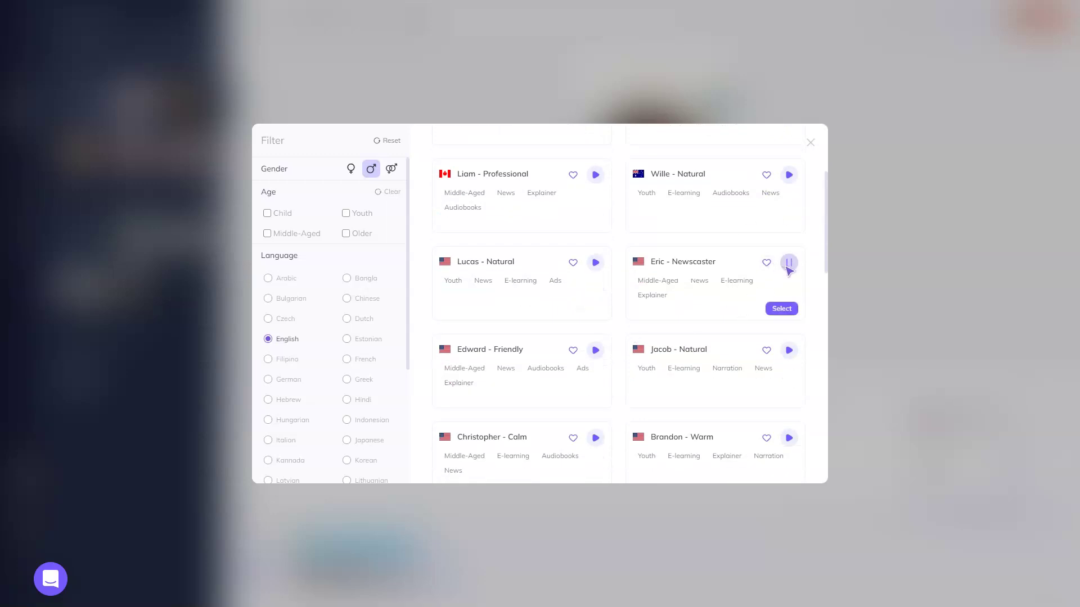
{"action": "left_click", "coordinate": [782, 309]}
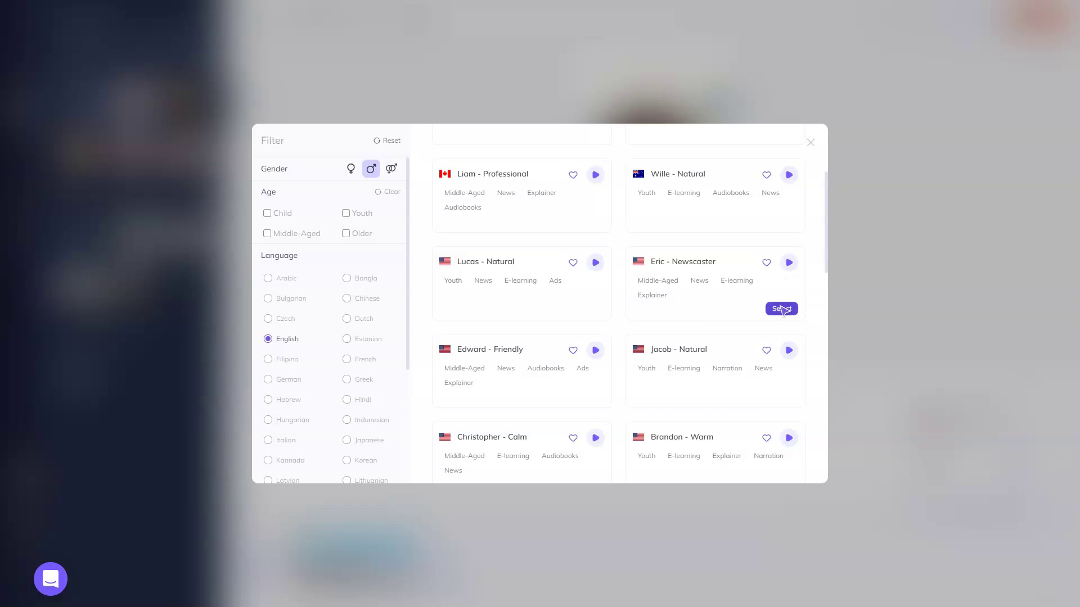
{"action": "left_click", "coordinate": [782, 309]}
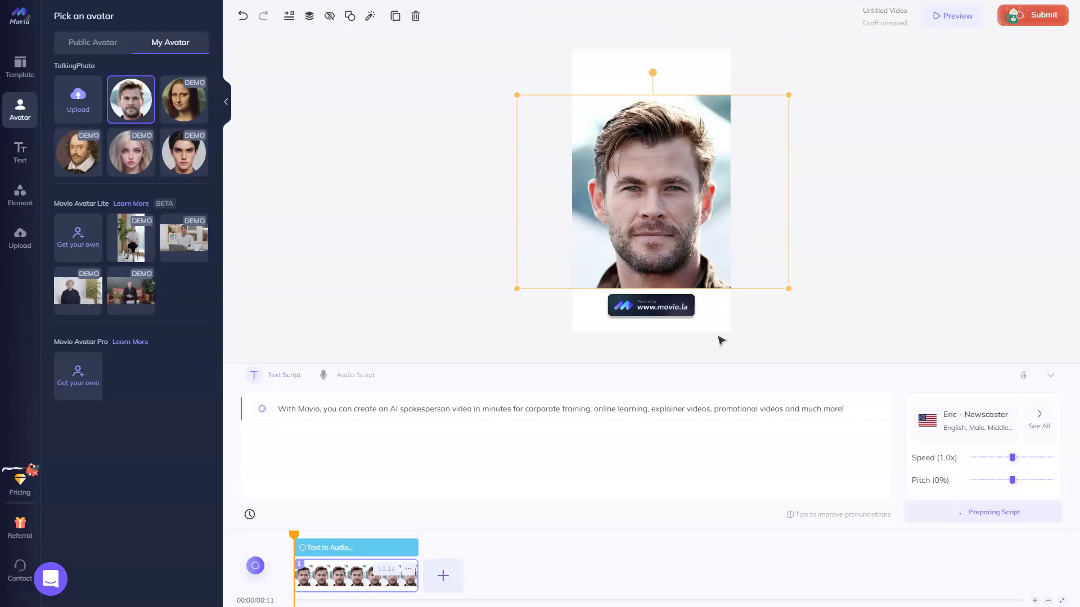
- Add a title at the top of the portrait reading 'AI spokesperson'
{"action": "left_click", "coordinate": [20, 153]}
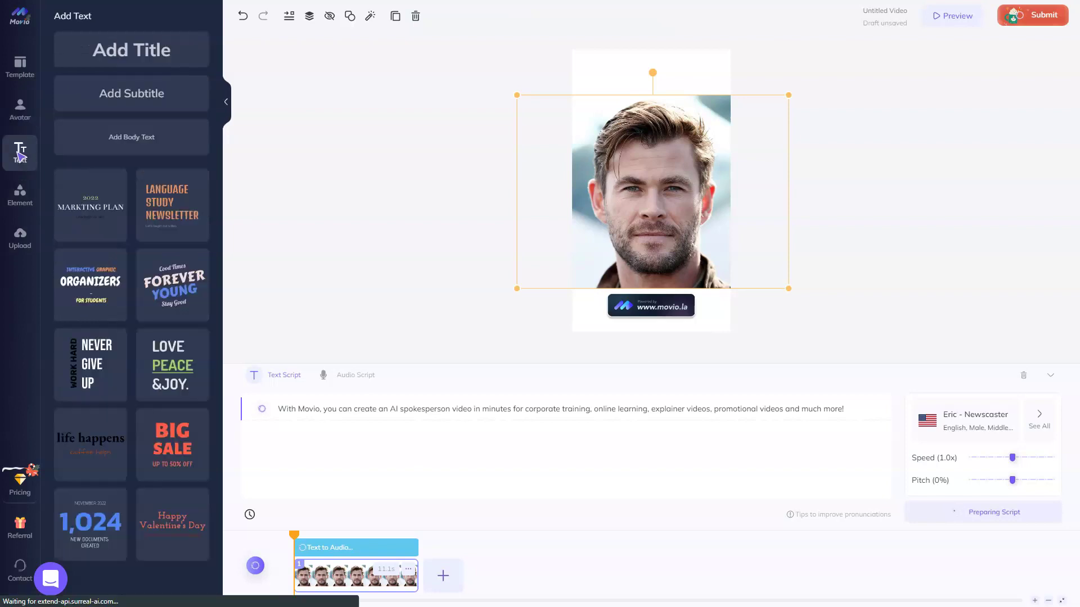
{"action": "left_click", "coordinate": [130, 62]}
{"action": "left_click_drag", "start_coordinate": [659, 191], "coordinate": [650, 69]}
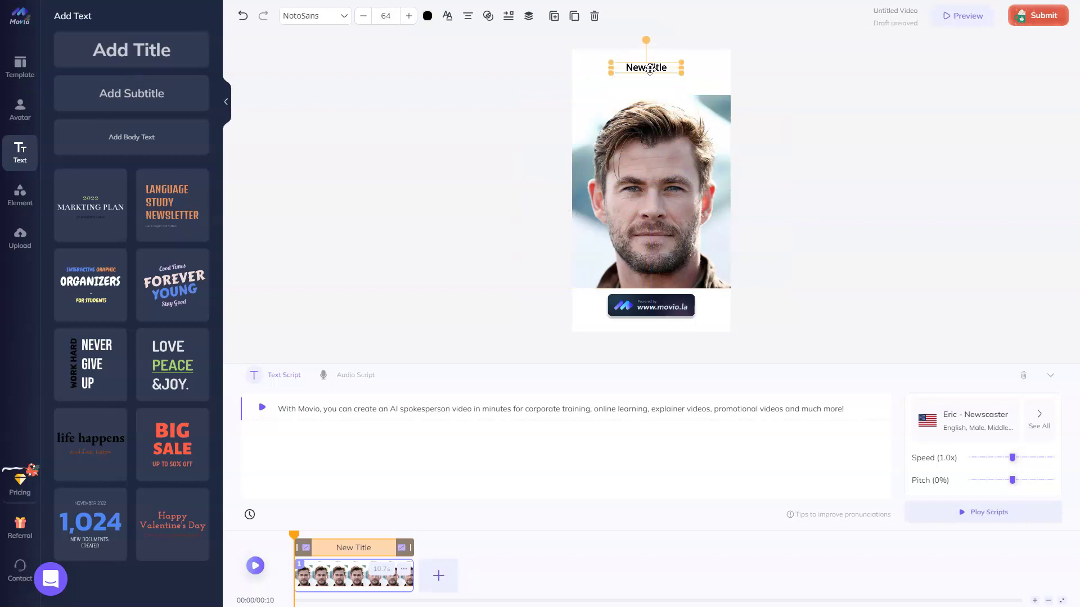
{"action": "double_click", "coordinate": [650, 69]}
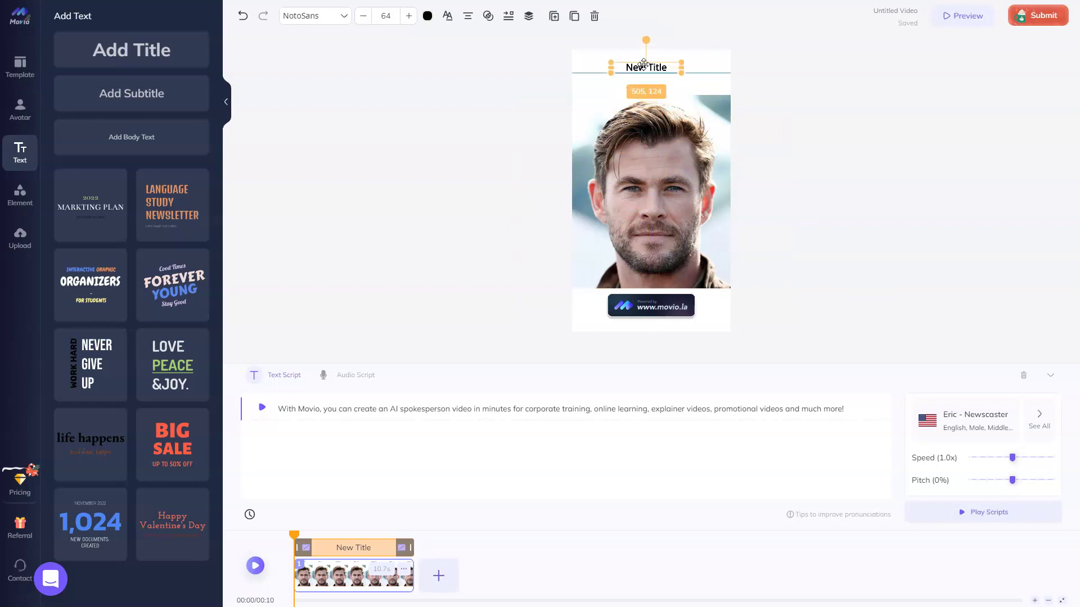
{"action": "type", "text": "AI spokesperson"}
- Set the title font to Cormorant Medium at size 104
{"action": "left_click", "coordinate": [315, 16]}
{"action": "scroll", "coordinate": [315, 137], "scroll_direction": "down", "scroll_amount": 3}
{"action": "scroll", "coordinate": [315, 137], "scroll_direction": "down", "scroll_amount": 1}
{"action": "left_click", "coordinate": [315, 169]}
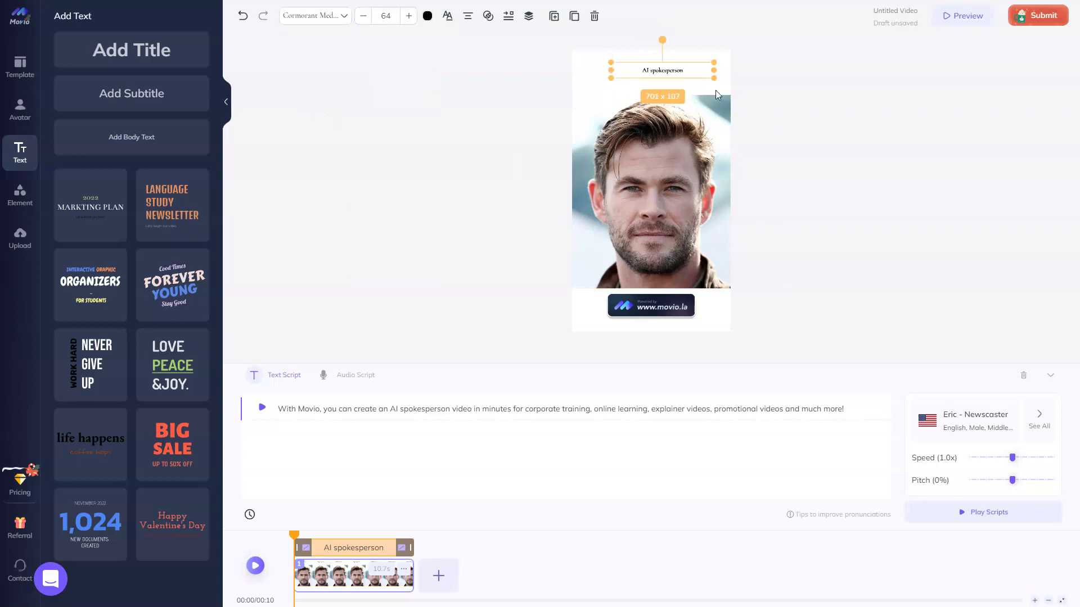
{"action": "left_click", "coordinate": [386, 16]}
{"action": "left_click", "coordinate": [394, 149]}
{"action": "left_click", "coordinate": [393, 150]}
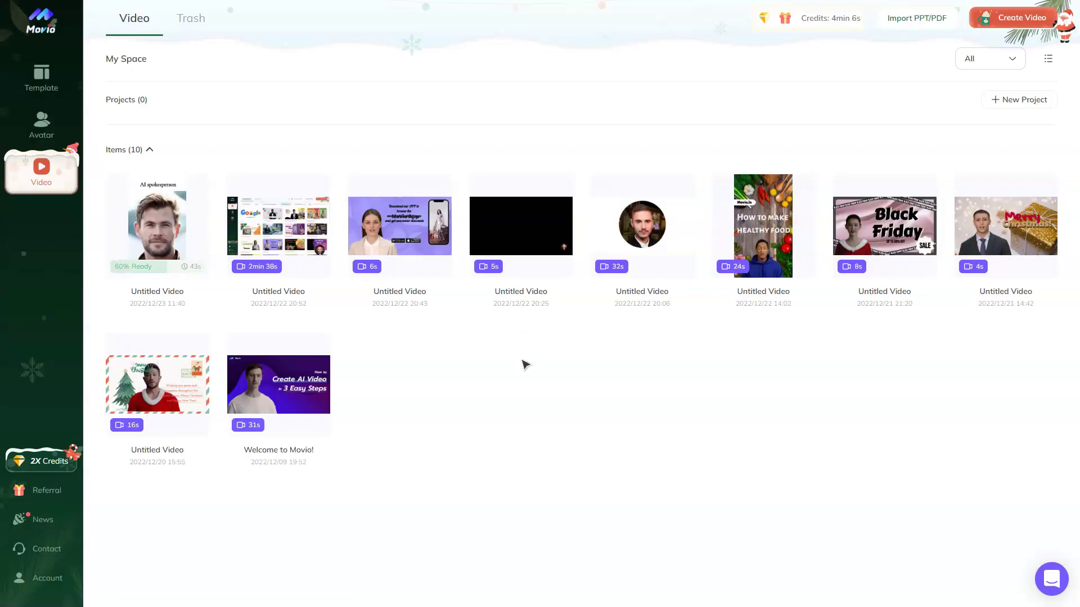
- Open and play the rendered 'AI spokesperson' video, then go to the template gallery
{"action": "left_click", "coordinate": [522, 256]}
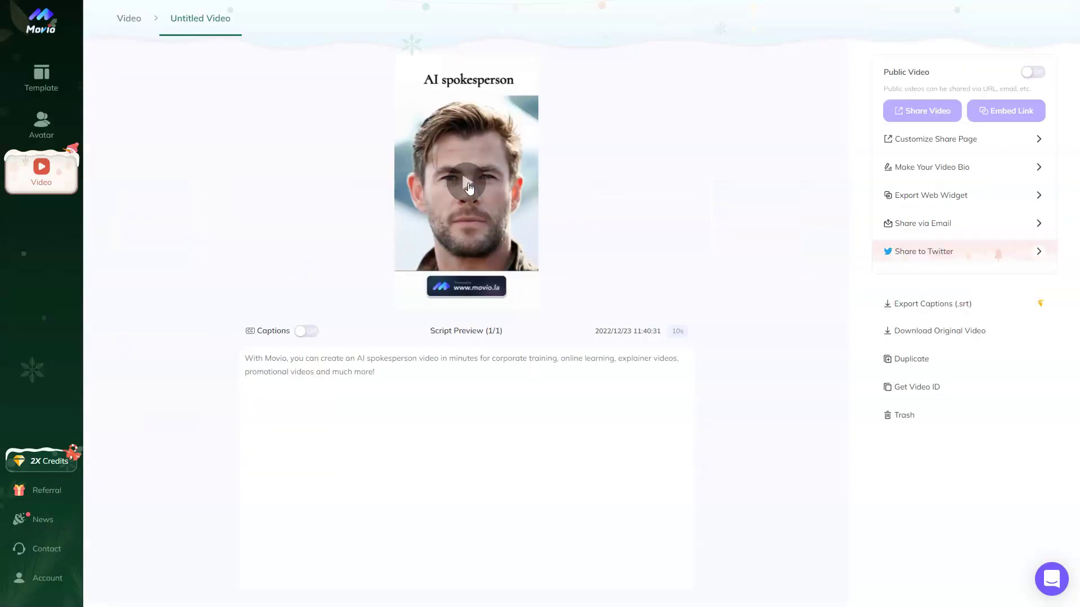
{"action": "left_click", "coordinate": [470, 187]}
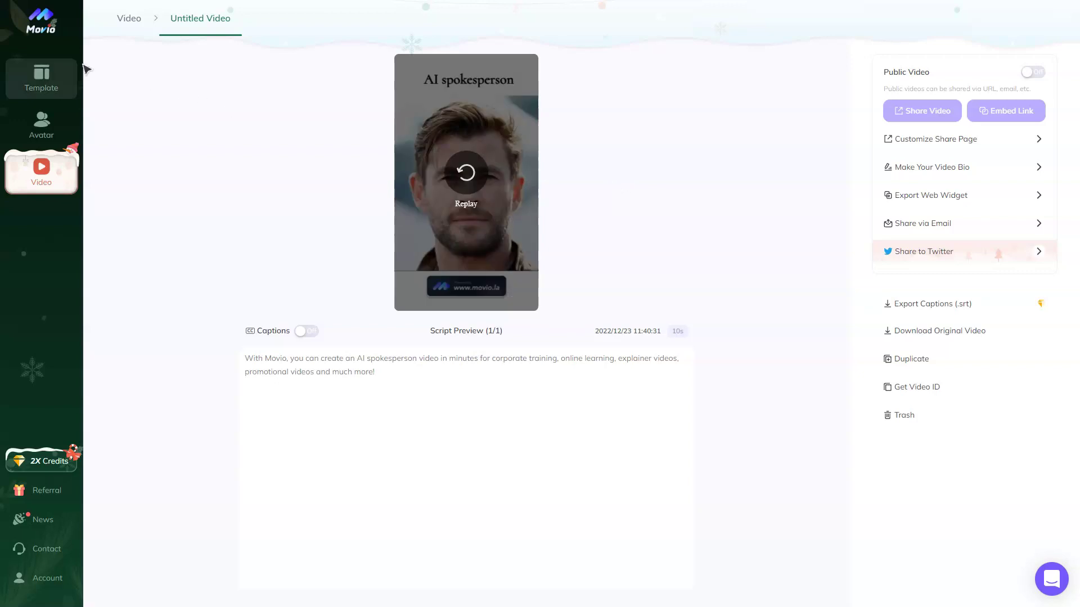
{"action": "left_click", "coordinate": [44, 75]}
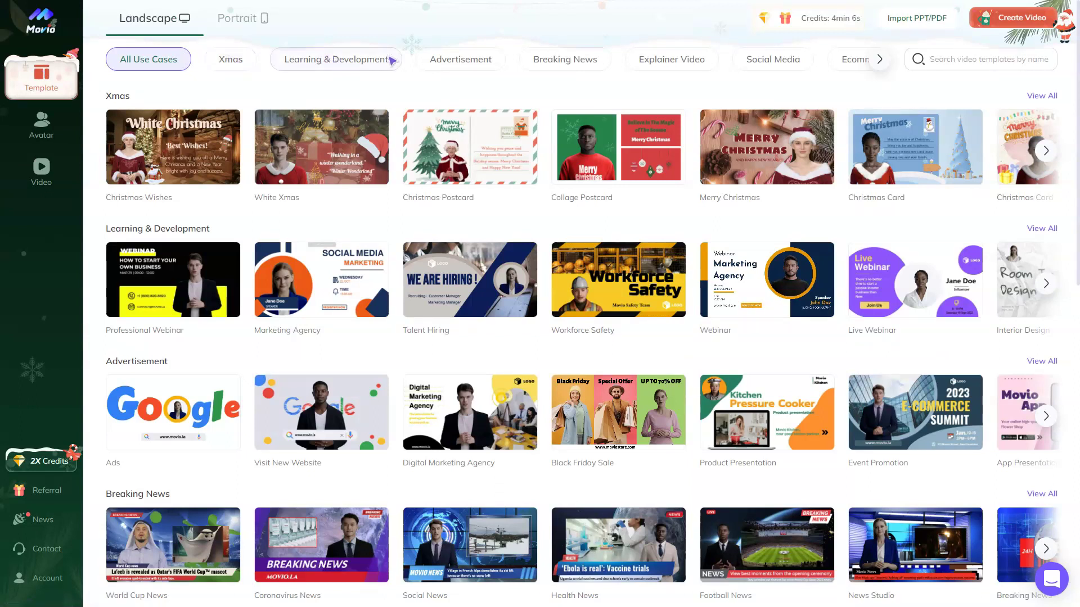
- Browse template categories from Advertisement through Business Cards, then go to public Avatars
{"action": "left_click", "coordinate": [460, 66]}
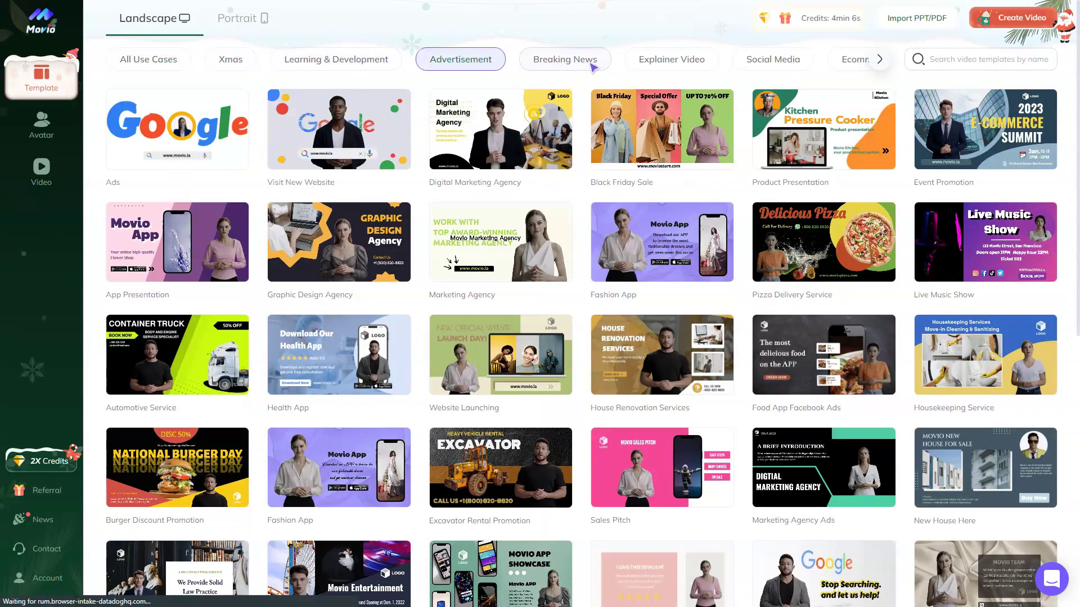
{"action": "left_click", "coordinate": [585, 63]}
{"action": "left_click", "coordinate": [652, 62]}
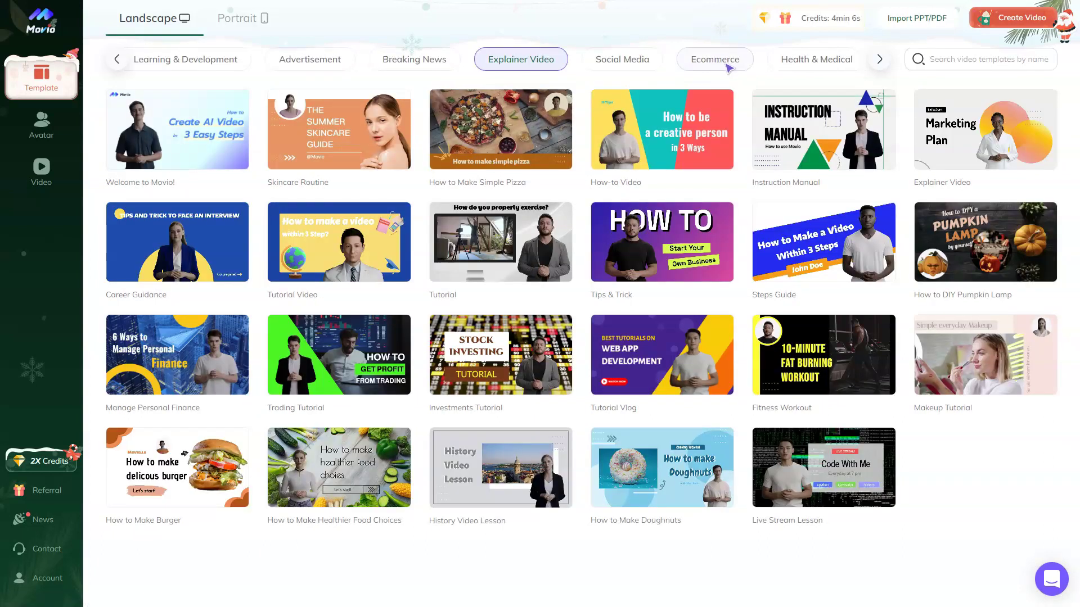
{"action": "left_click", "coordinate": [658, 60]}
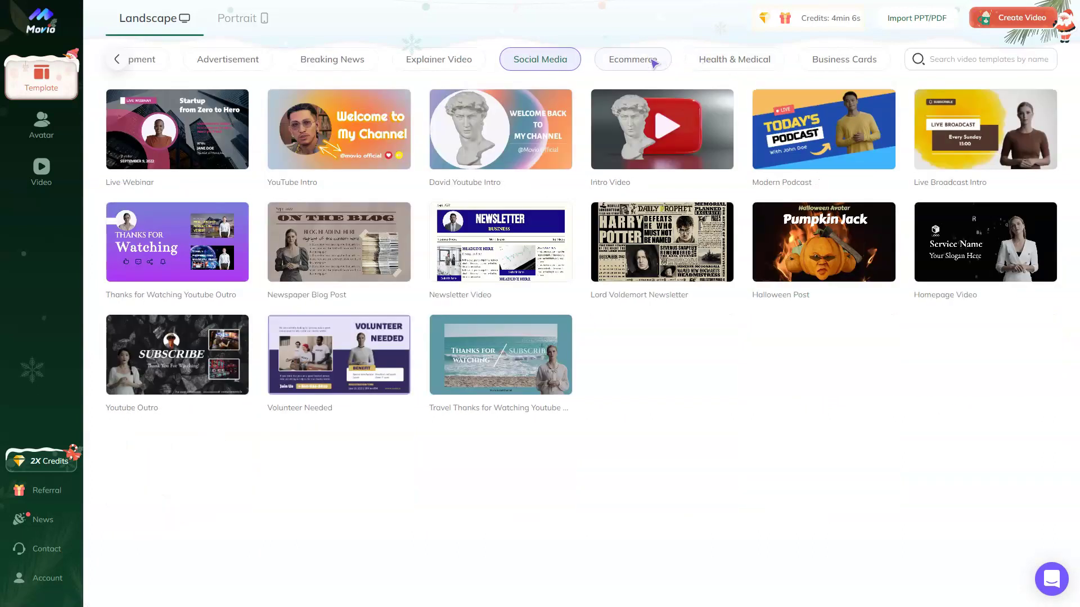
{"action": "left_click", "coordinate": [664, 63]}
{"action": "left_click", "coordinate": [723, 65]}
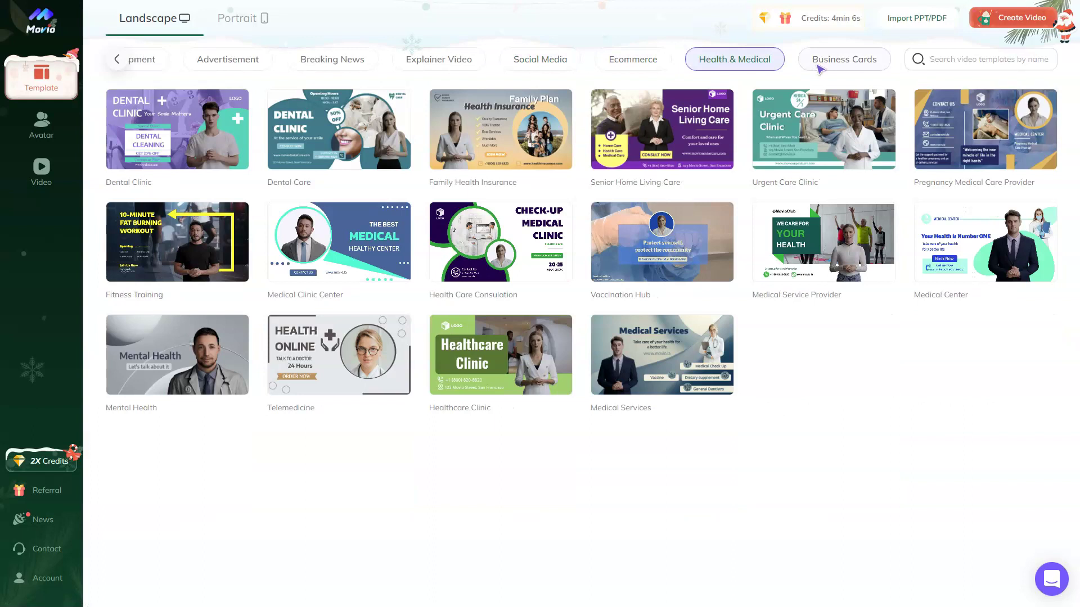
{"action": "left_click", "coordinate": [834, 67]}
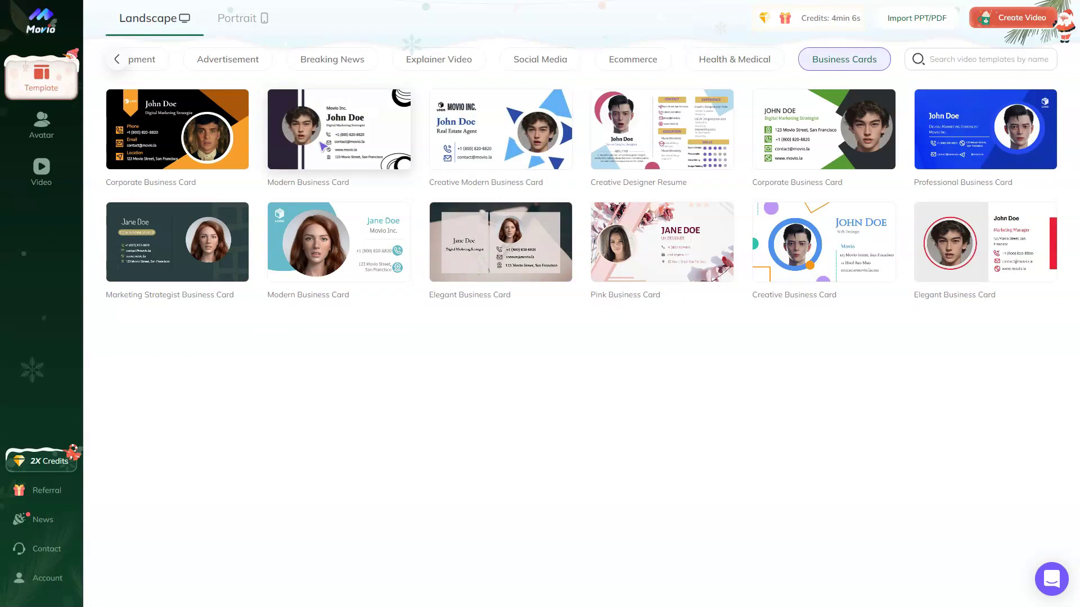
{"action": "left_click", "coordinate": [45, 126]}
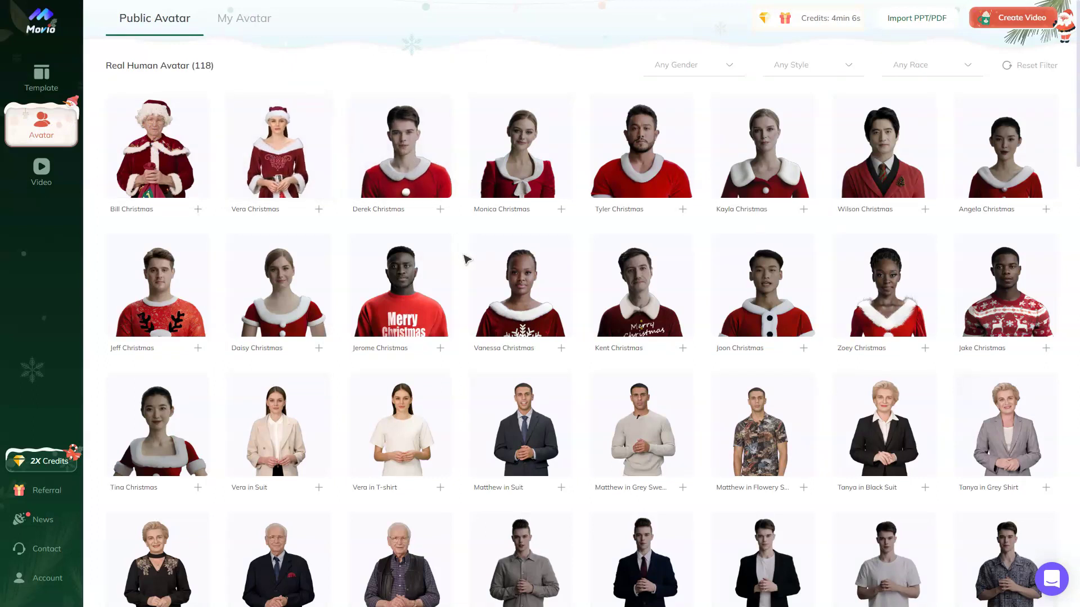
- Scroll the public avatars, switch to My Avatar, then start a new video with Create Video
{"action": "scroll", "coordinate": [469, 262], "scroll_direction": "down", "scroll_amount": 4}
{"action": "scroll", "coordinate": [474, 270], "scroll_direction": "down", "scroll_amount": 4}
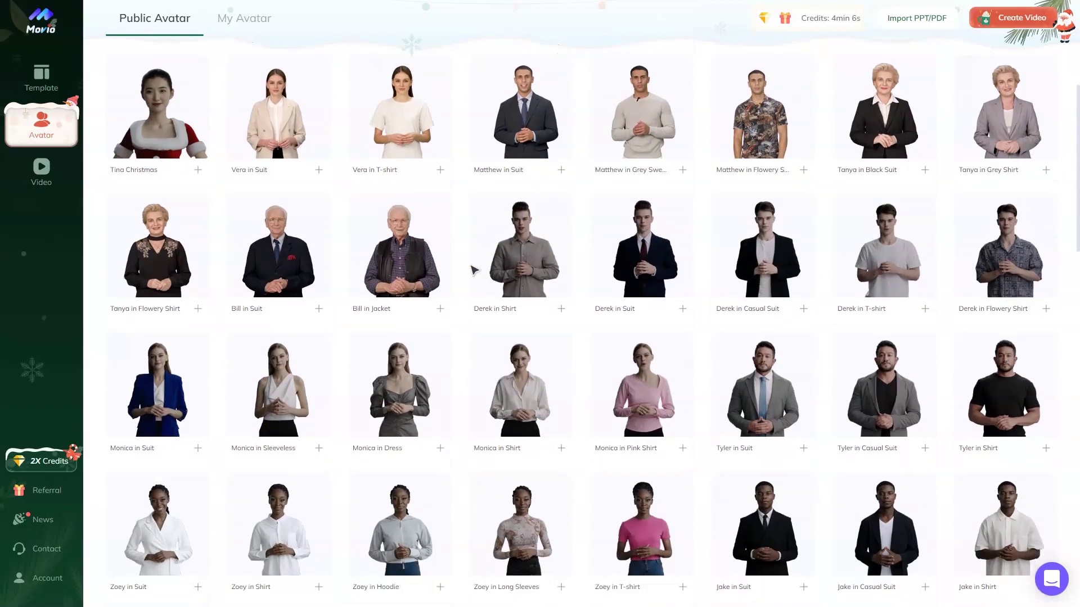
{"action": "scroll", "coordinate": [474, 270], "scroll_direction": "down", "scroll_amount": 12}
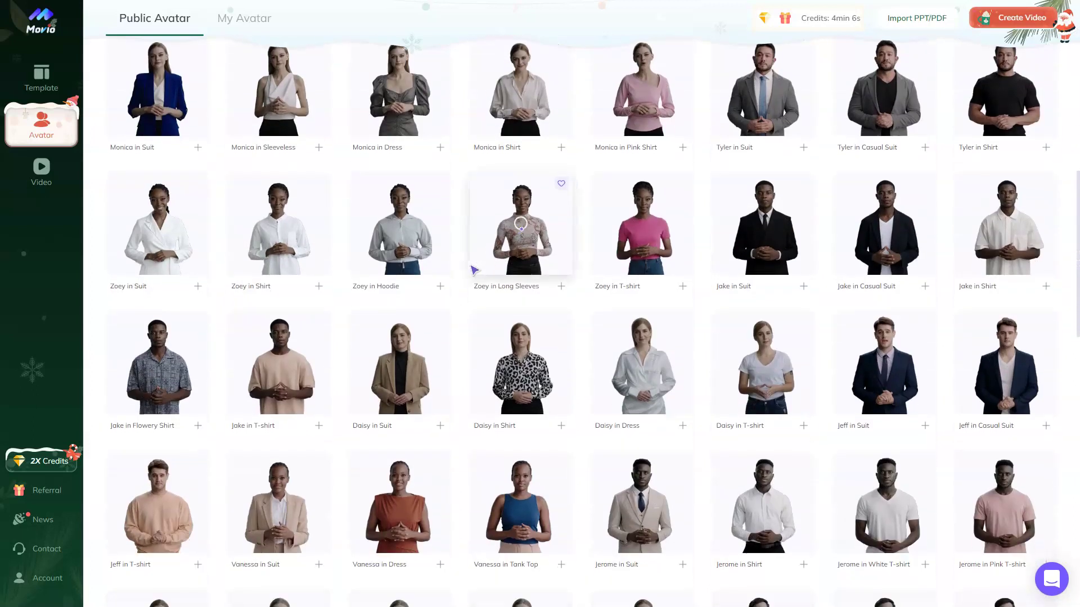
{"action": "scroll", "coordinate": [474, 270], "scroll_direction": "down", "scroll_amount": 9}
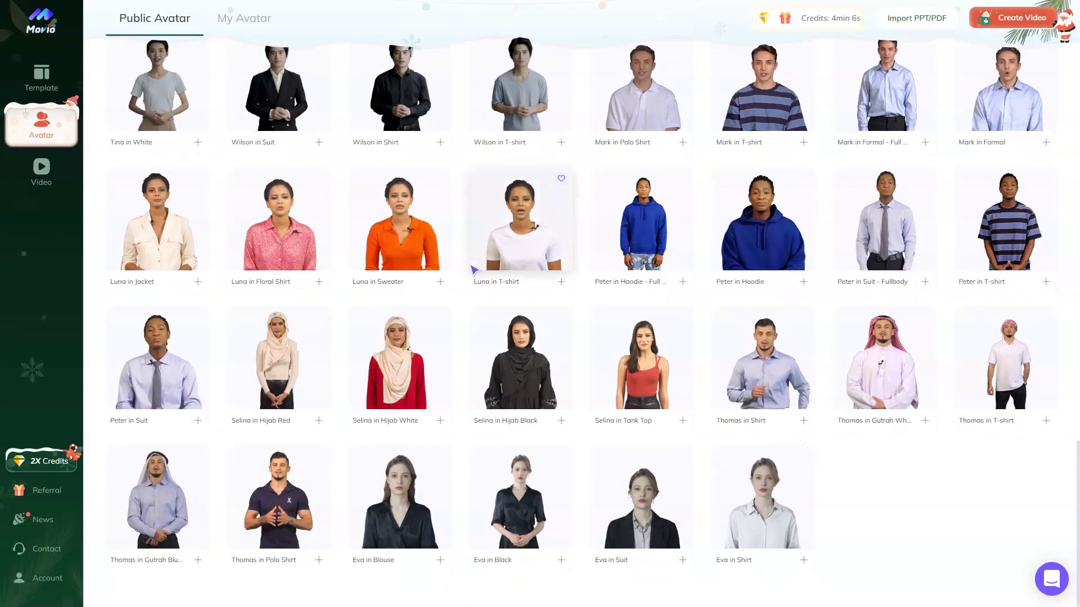
{"action": "left_click", "coordinate": [248, 21]}
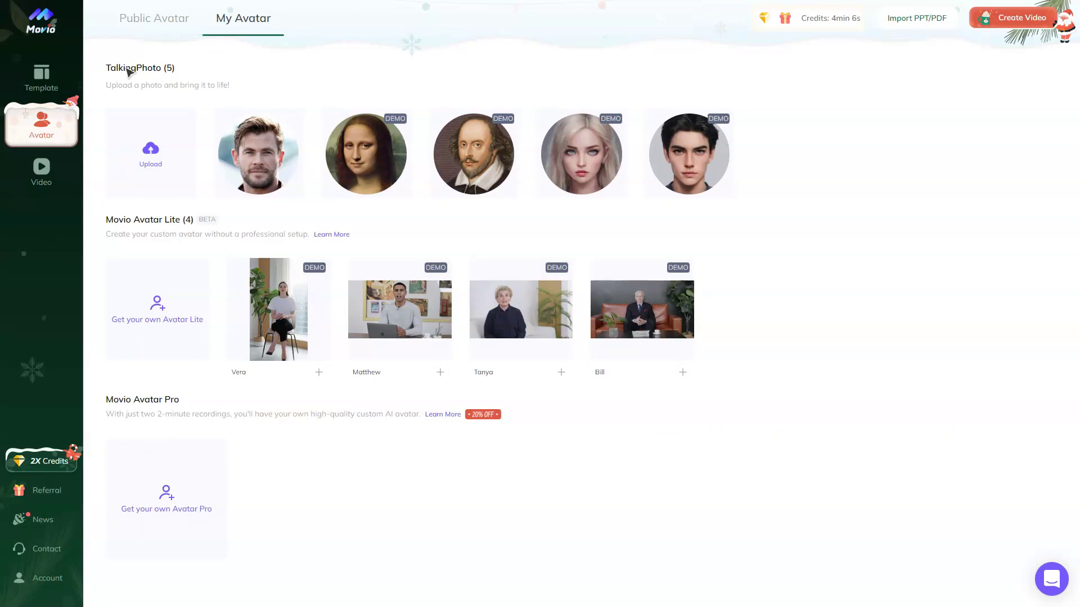
{"action": "left_click_drag", "start_coordinate": [100, 68], "coordinate": [191, 79]}
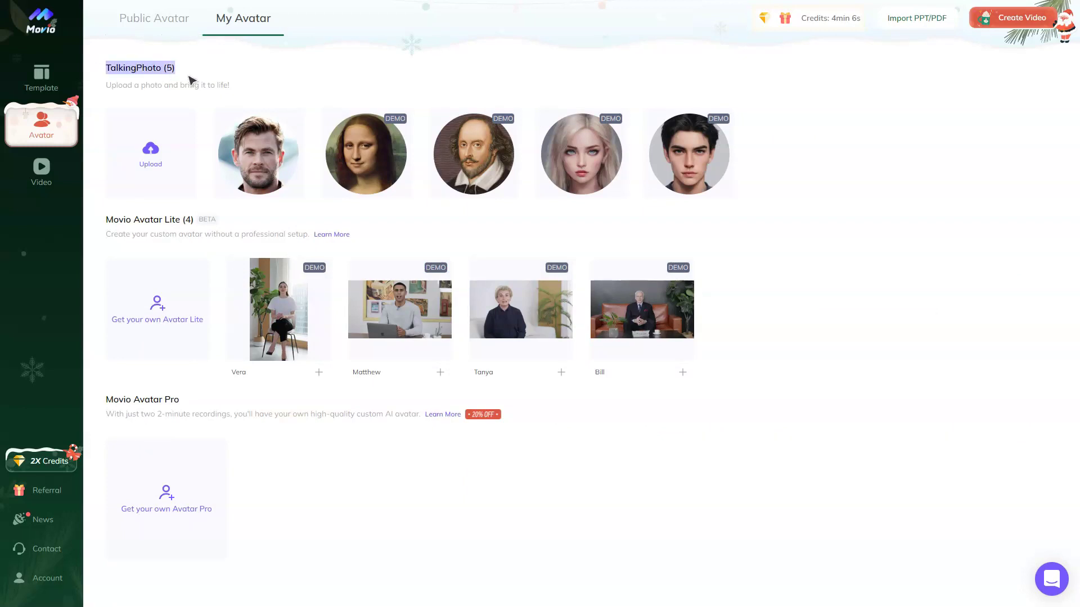
{"action": "mouse_move", "coordinate": [166, 168]}
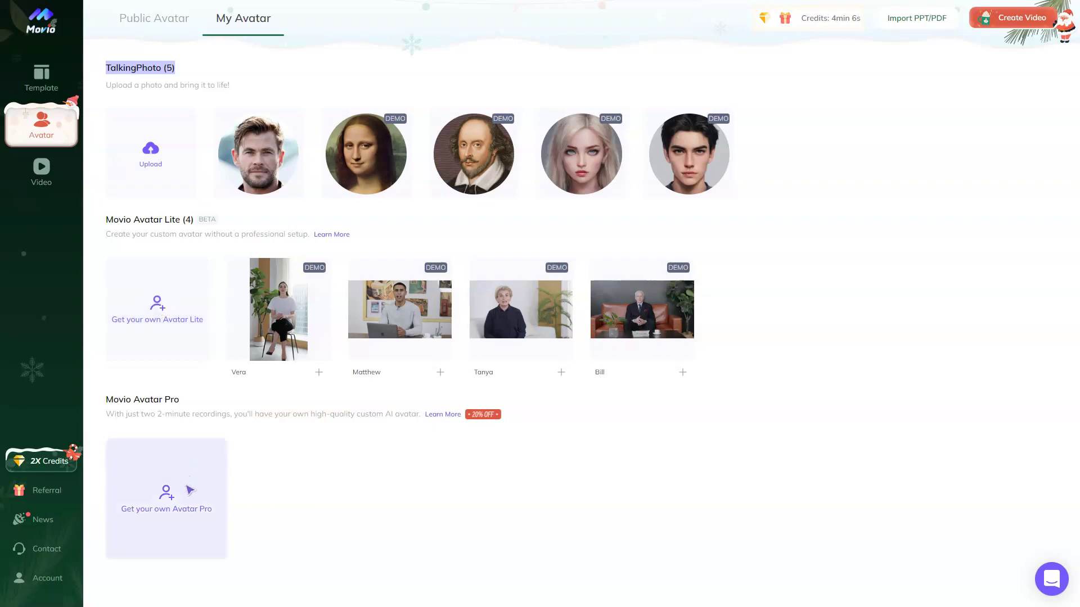
{"action": "left_click", "coordinate": [1003, 24]}
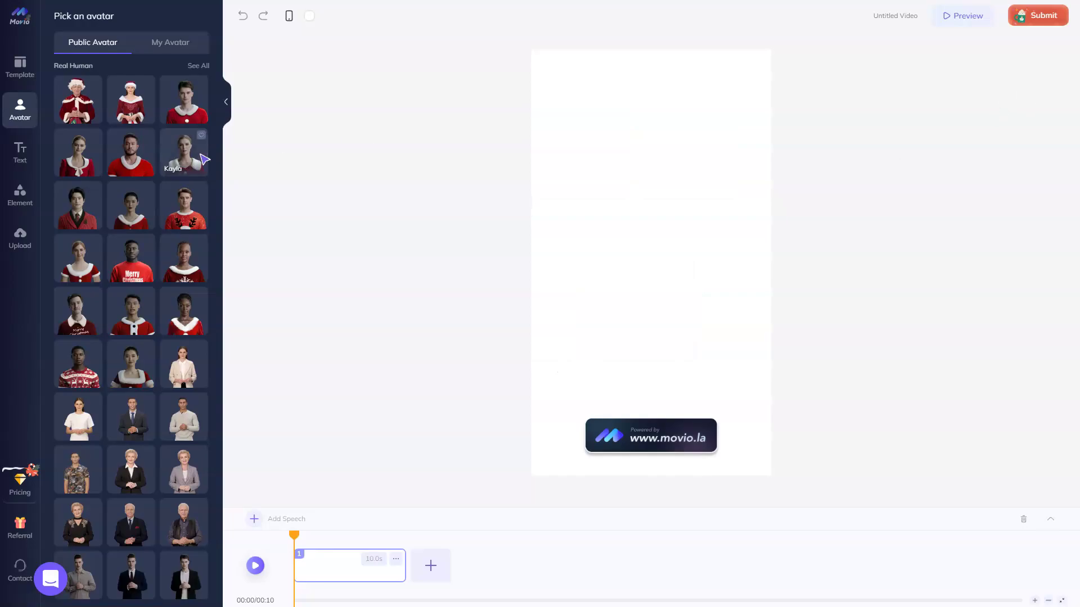
- Add the man in the light blue shirt as the portrait video's presenter
{"action": "scroll", "coordinate": [149, 276], "scroll_direction": "down", "scroll_amount": 5}
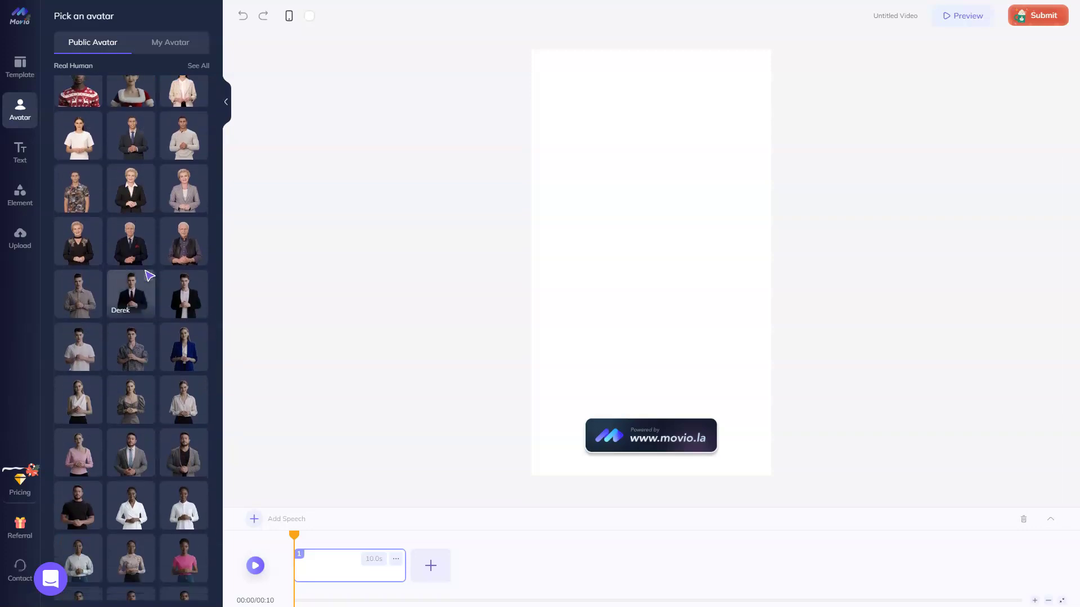
{"action": "scroll", "coordinate": [149, 275], "scroll_direction": "down", "scroll_amount": 10}
{"action": "scroll", "coordinate": [149, 275], "scroll_direction": "down", "scroll_amount": 10}
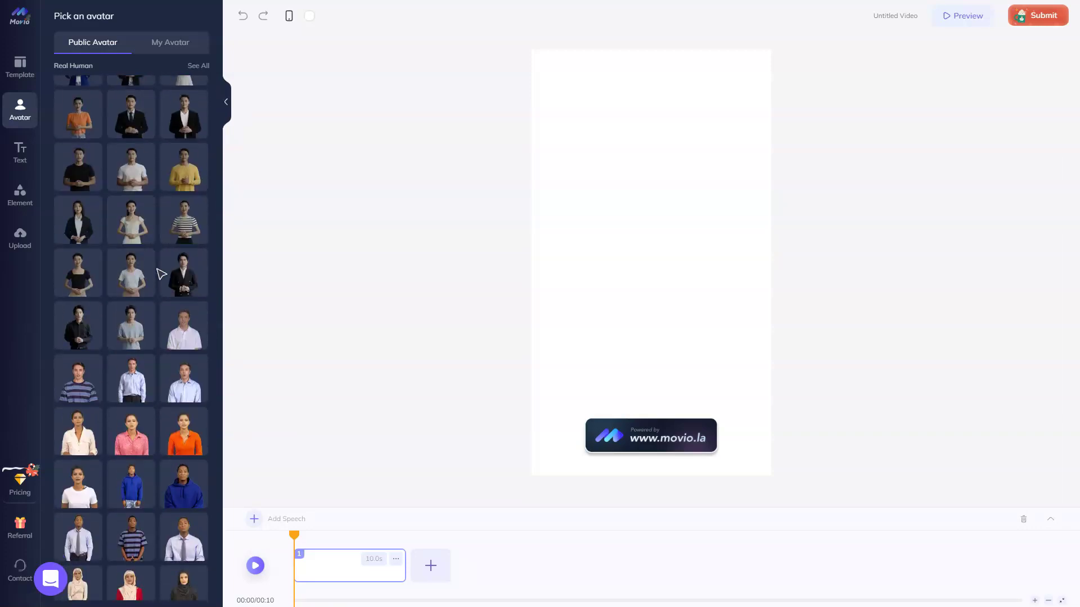
{"action": "left_click", "coordinate": [183, 380]}
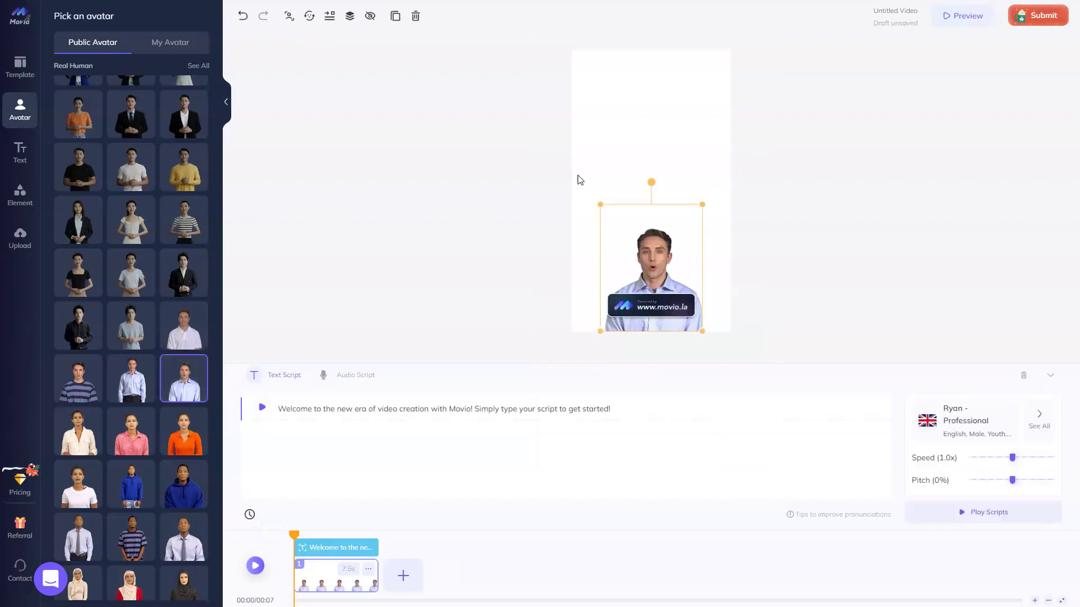
- Enlarge and centre the presenter to fill the portrait frame, then open the FaceSwap album
{"action": "left_click_drag", "start_coordinate": [598, 206], "coordinate": [516, 93]}
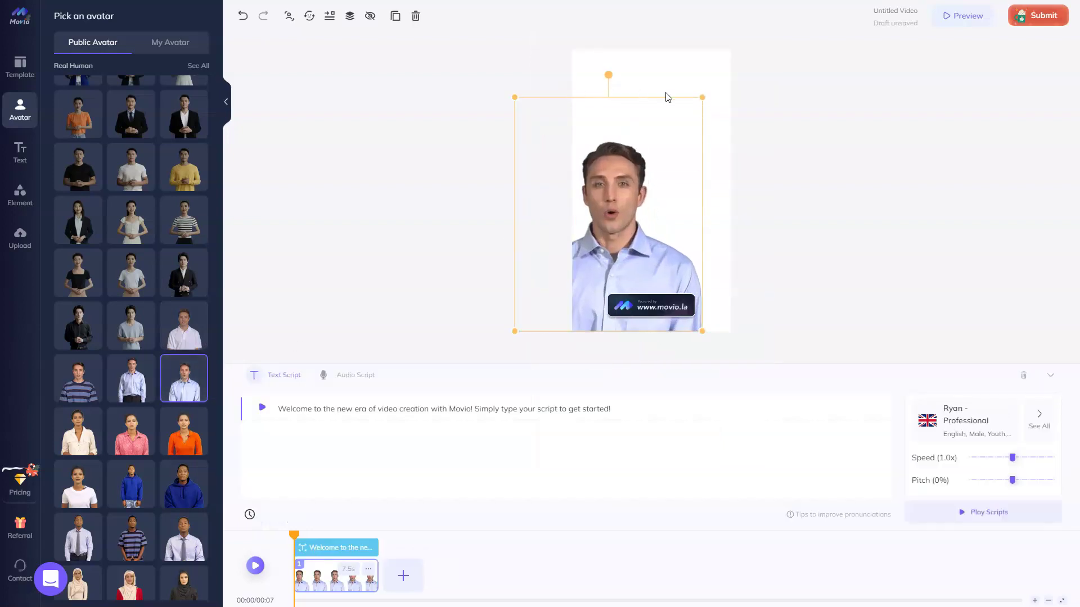
{"action": "left_click_drag", "start_coordinate": [700, 97], "coordinate": [731, 54]}
{"action": "left_click_drag", "start_coordinate": [683, 123], "coordinate": [700, 138]}
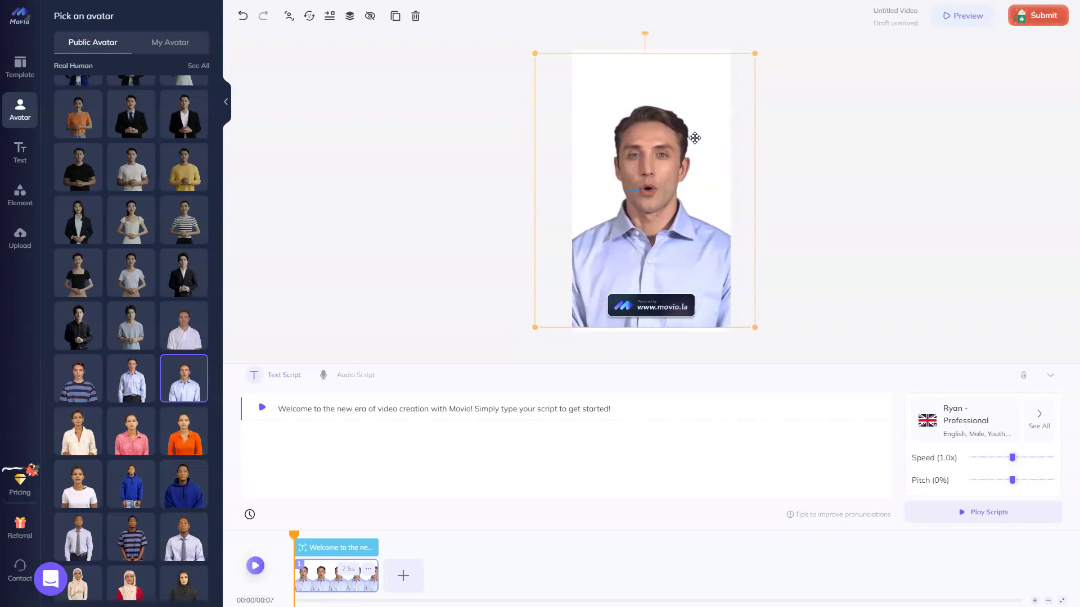
{"action": "left_click", "coordinate": [310, 19]}
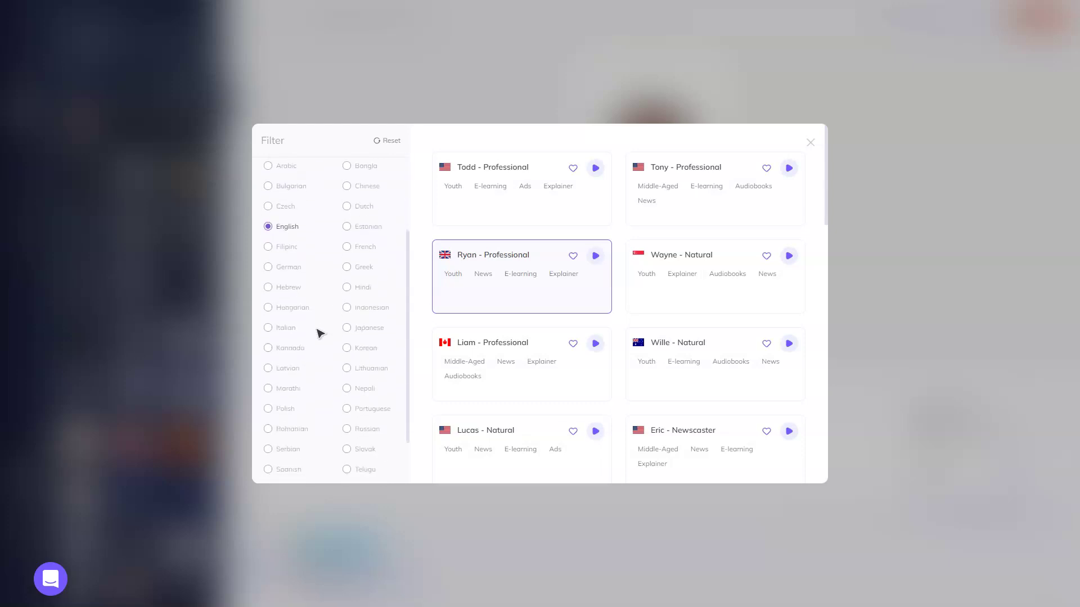
{"action": "scroll", "coordinate": [323, 335], "scroll_direction": "down", "scroll_amount": 1}
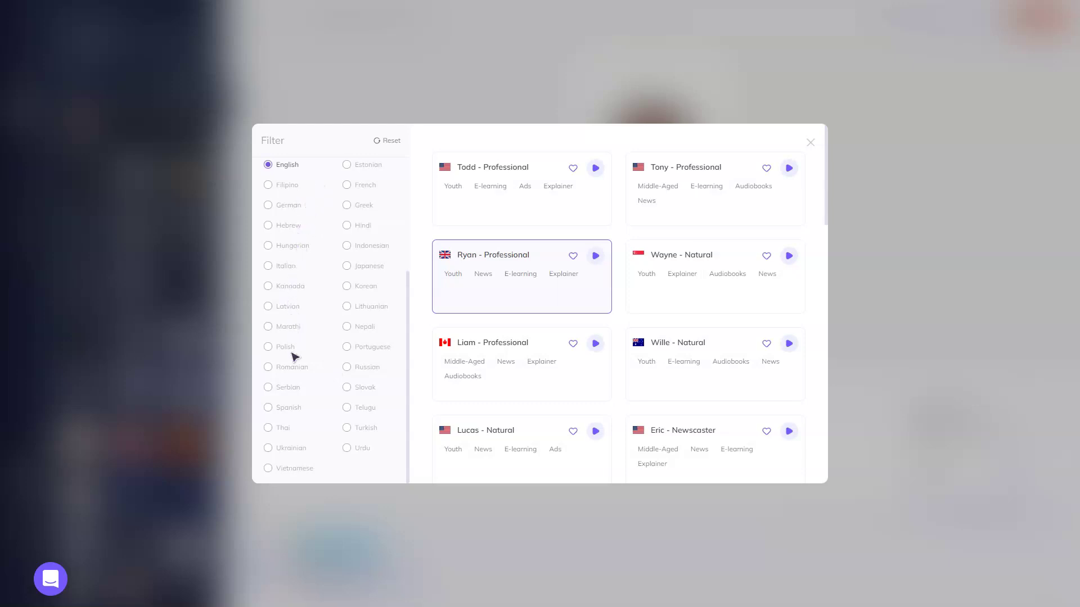
- Filter to Middle-Aged voices, audition William, Tony and Liam, and select Liam - Professional
{"action": "left_click", "coordinate": [789, 343]}
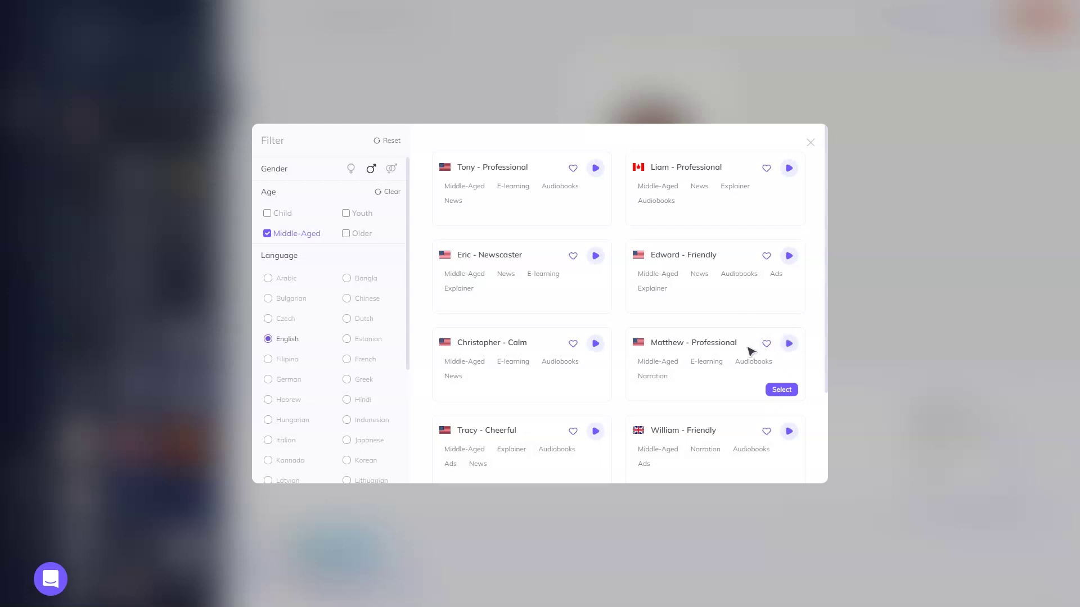
{"action": "scroll", "coordinate": [753, 348], "scroll_direction": "down", "scroll_amount": 2}
{"action": "left_click", "coordinate": [789, 311]}
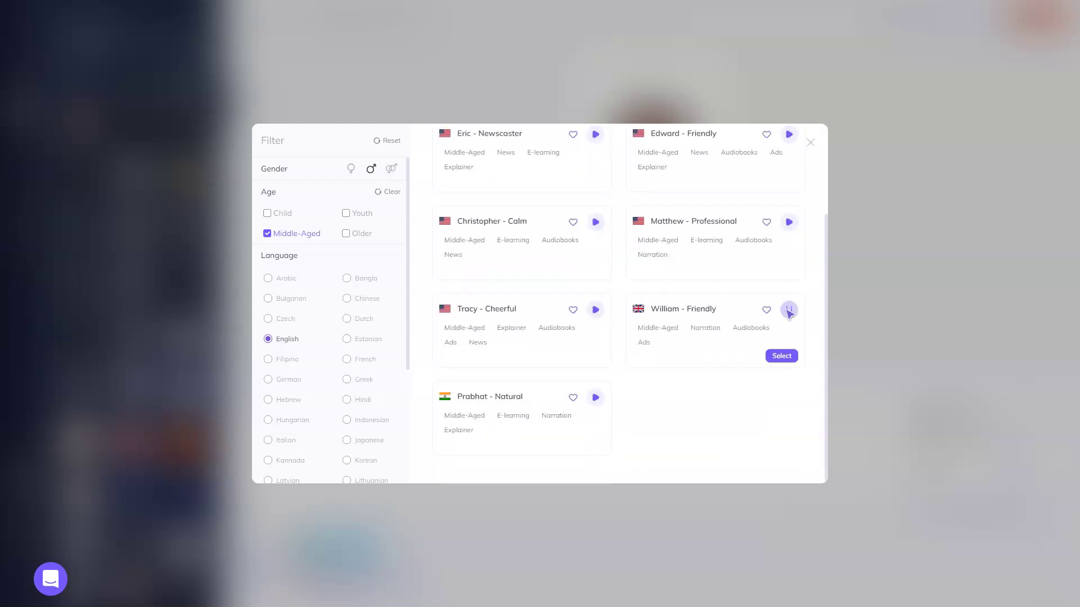
{"action": "scroll", "coordinate": [789, 312], "scroll_direction": "up", "scroll_amount": 2}
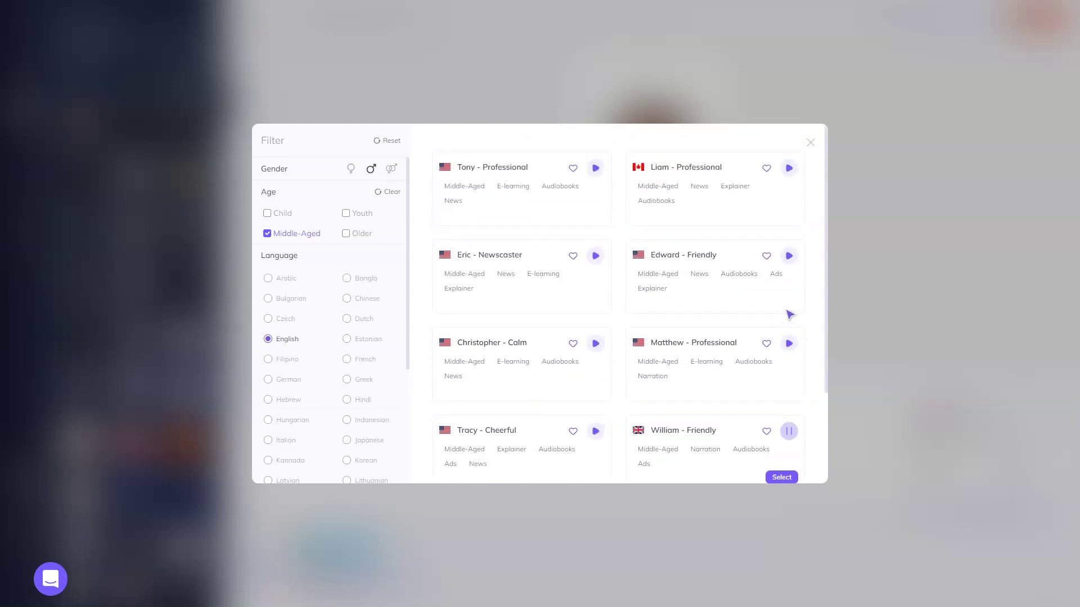
{"action": "left_click", "coordinate": [596, 168]}
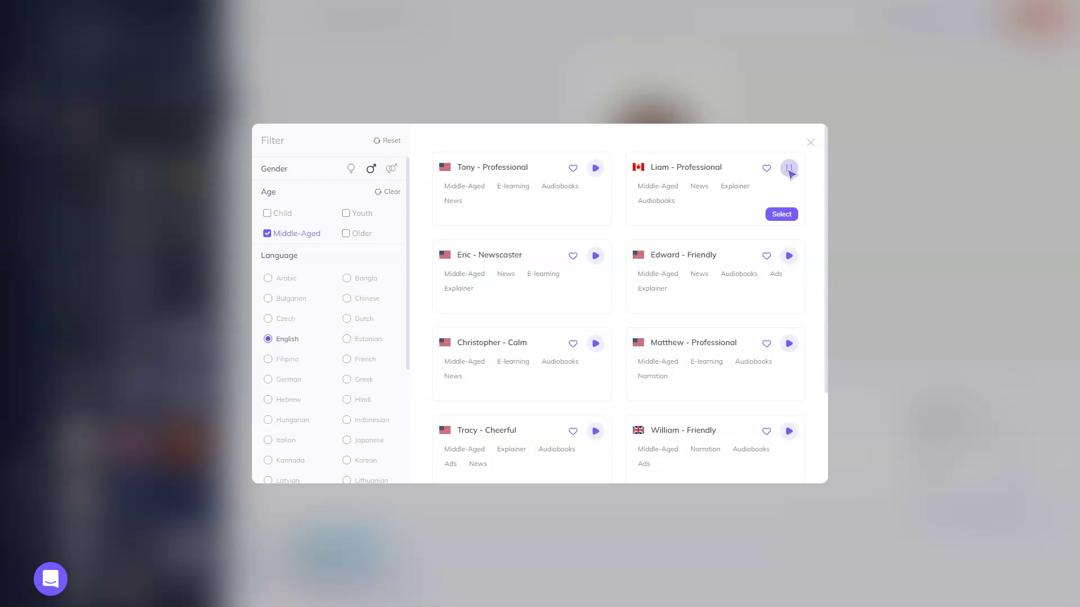
{"action": "left_click", "coordinate": [789, 168]}
{"action": "left_click", "coordinate": [780, 216]}
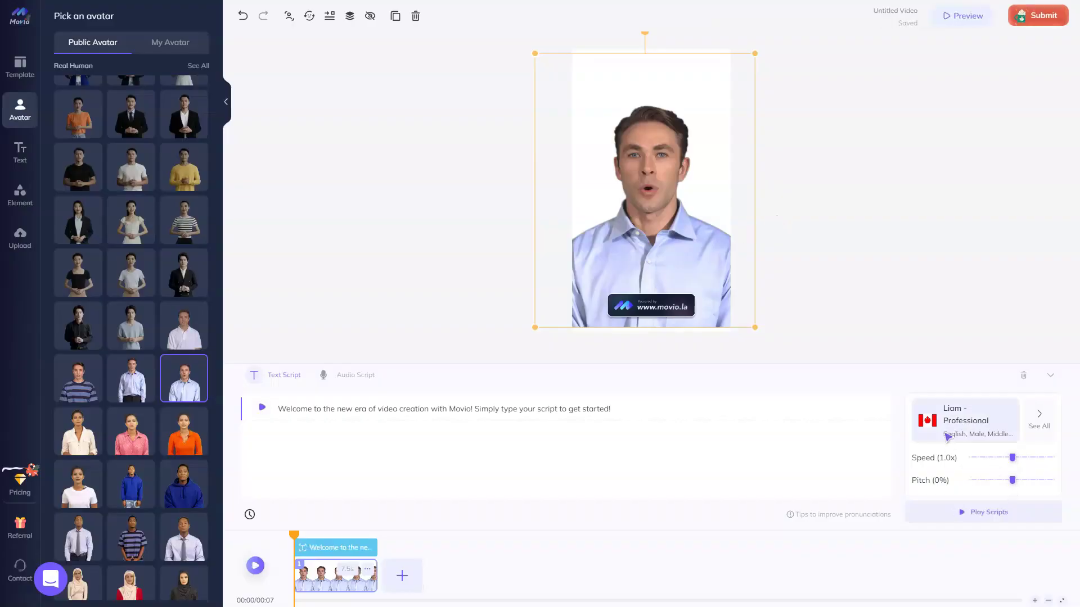
- Look over the Text and Element options, then open the newest Untitled Video and play it
{"action": "left_click", "coordinate": [21, 157]}
{"action": "left_click", "coordinate": [18, 203]}
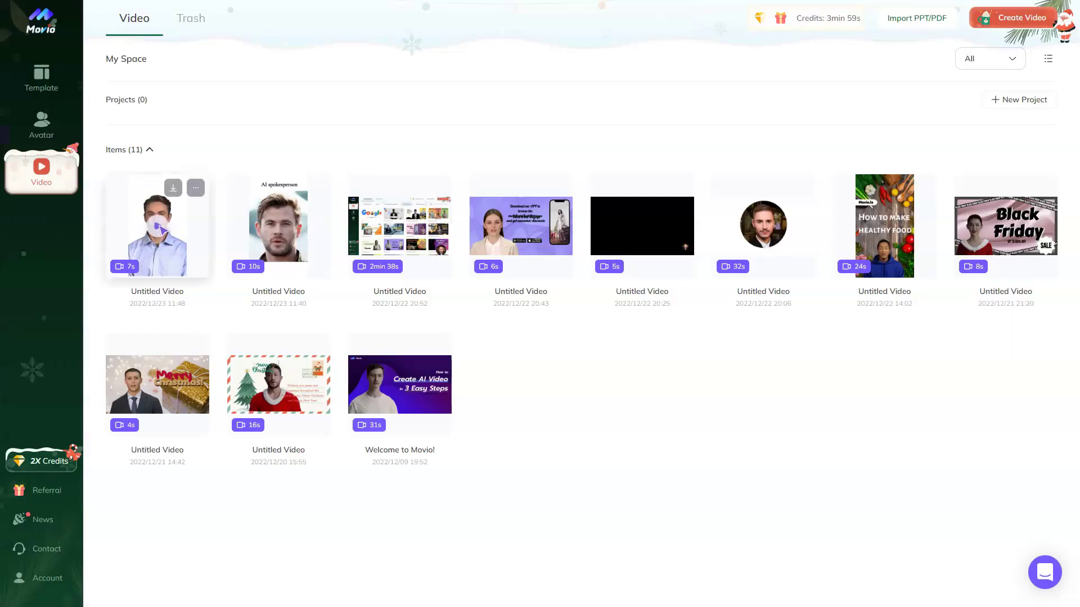
{"action": "left_click", "coordinate": [158, 227]}
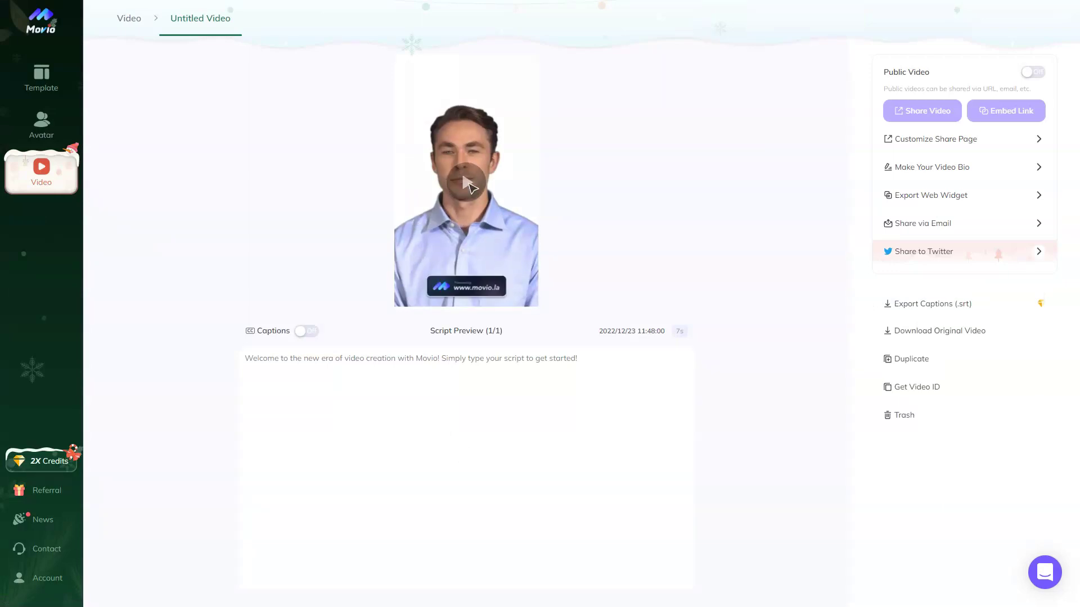
{"action": "left_click", "coordinate": [469, 184]}
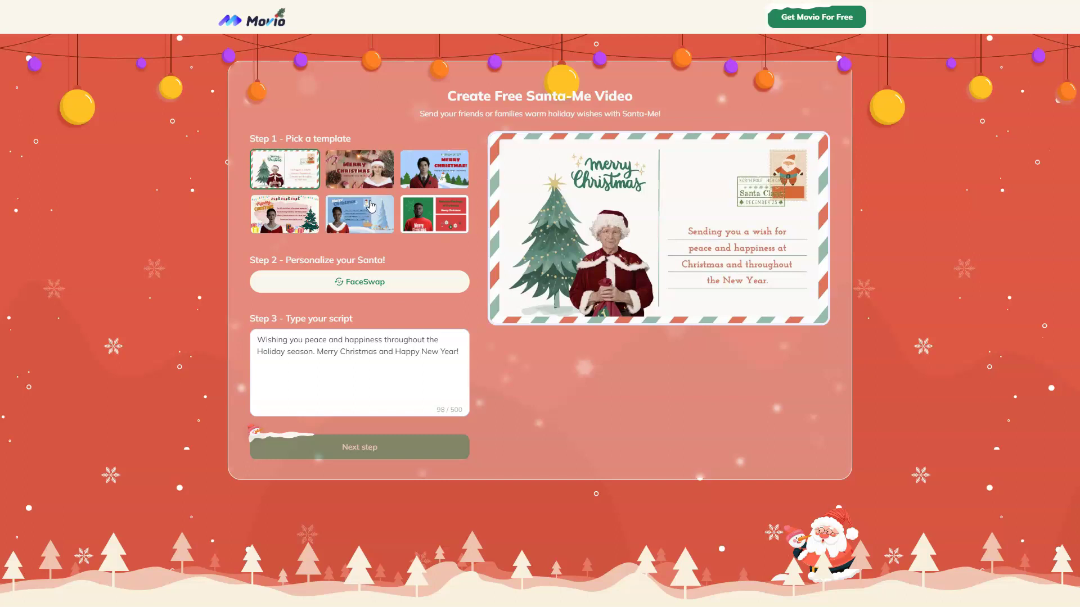
- Show FaceSwap's photo recommendations, which favour a clear front-facing photo over cartoon or blurry ones
{"action": "mouse_move", "coordinate": [349, 288]}
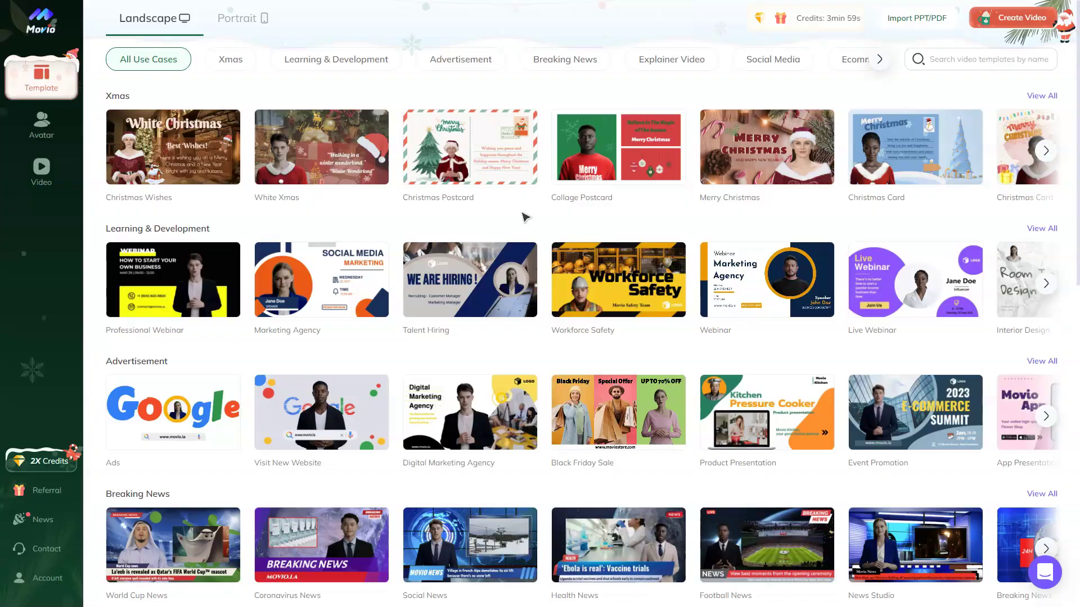
{"action": "mouse_move", "coordinate": [189, 162]}
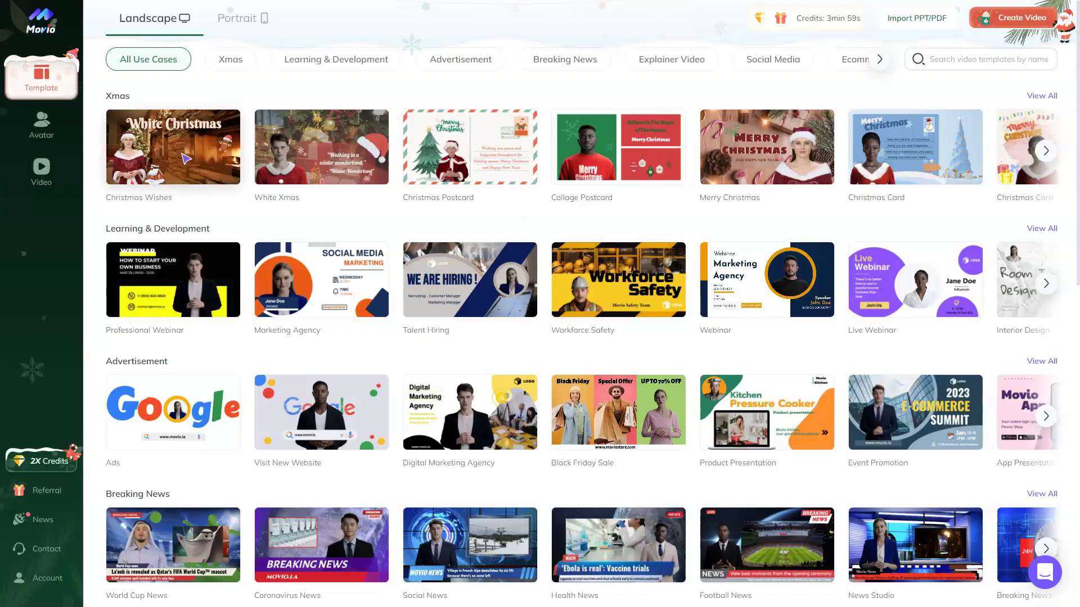